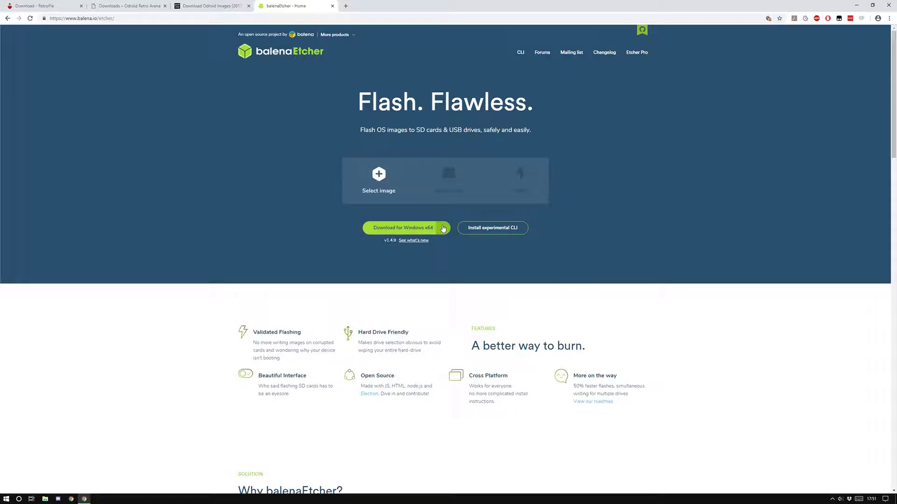
Download the portable Windows x64 version of balenaEtcher from the balena.io/etcher page.
click(444, 229)
click(424, 250)
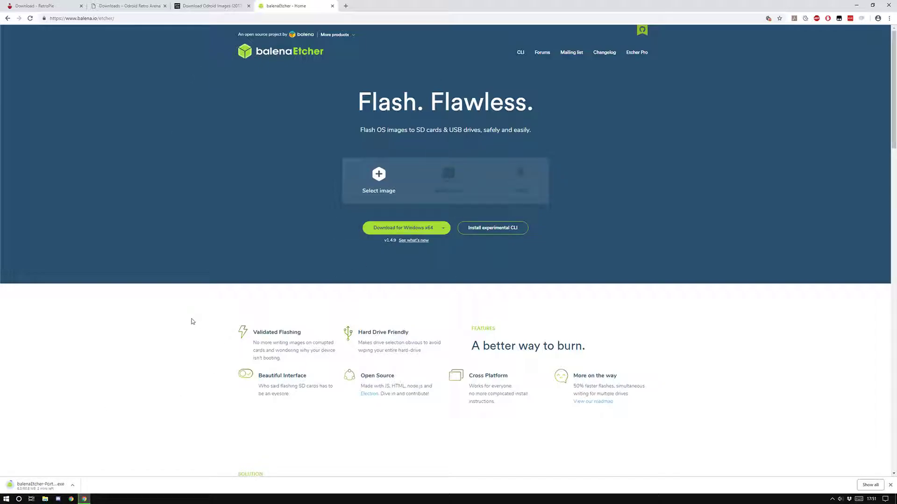
click(73, 486)
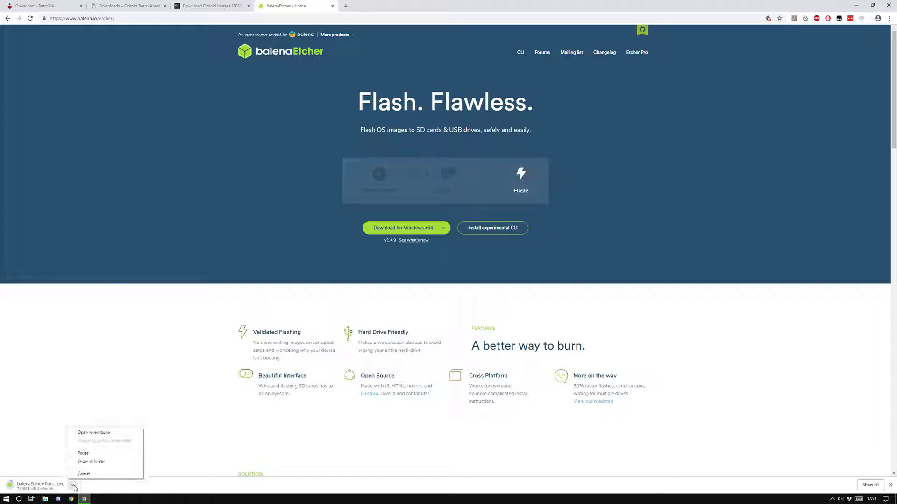
click(114, 387)
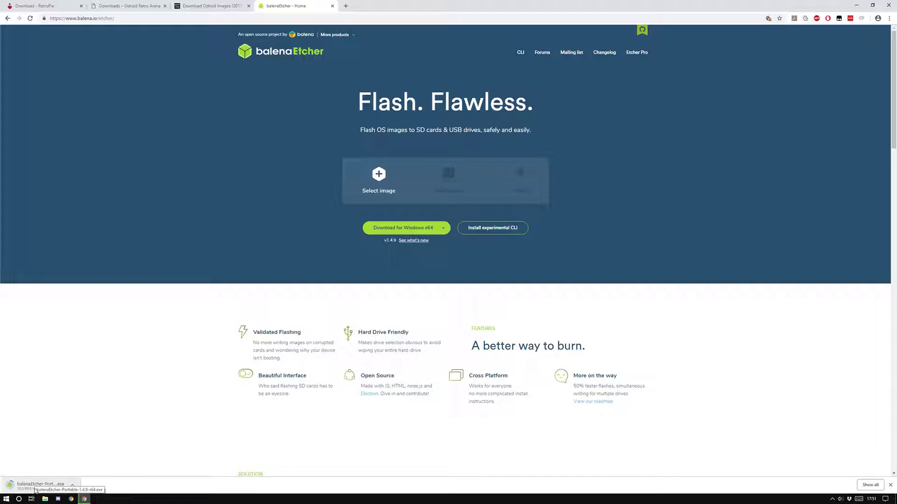
click(73, 485)
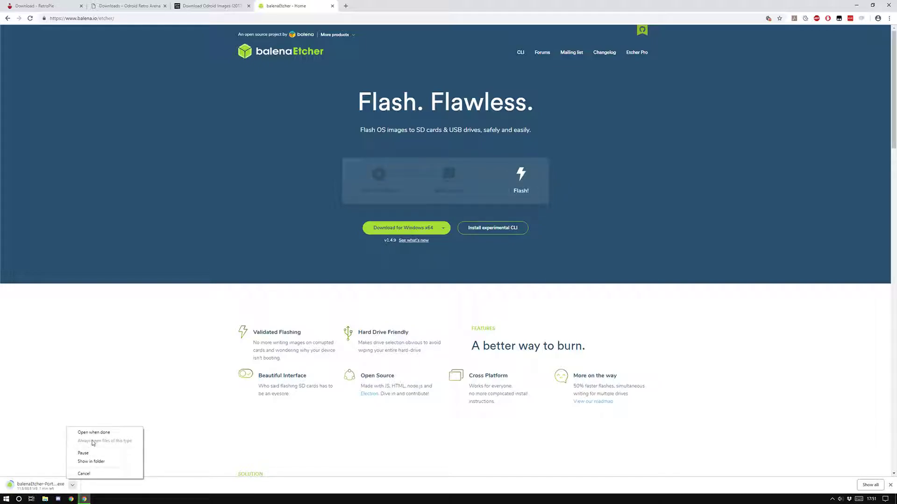
click(45, 428)
click(72, 486)
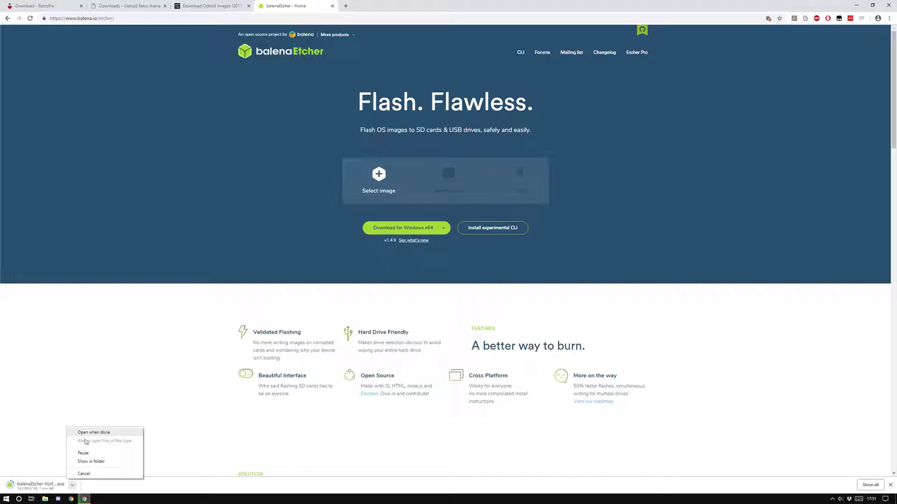
click(16, 491)
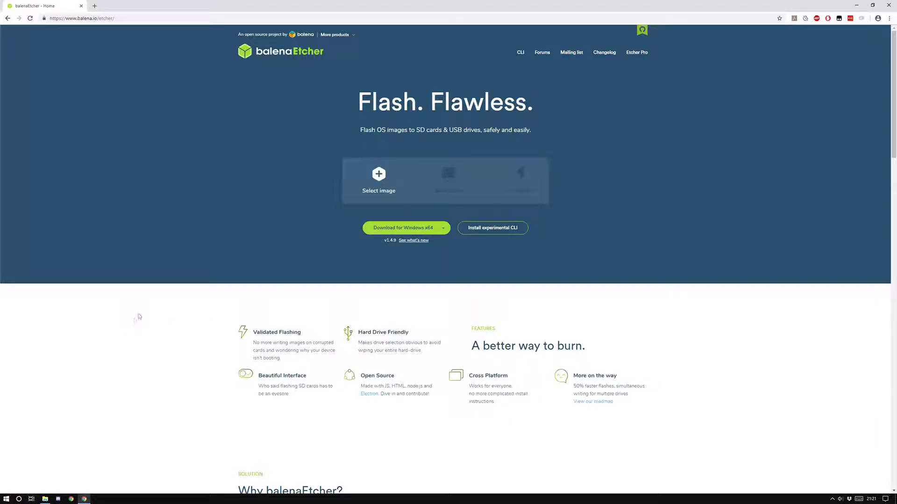
Run the balenaEtcher-Setup-1.4.9-x64.exe installer from the Downloads folder as administrator and allow it to make changes.
click(45, 499)
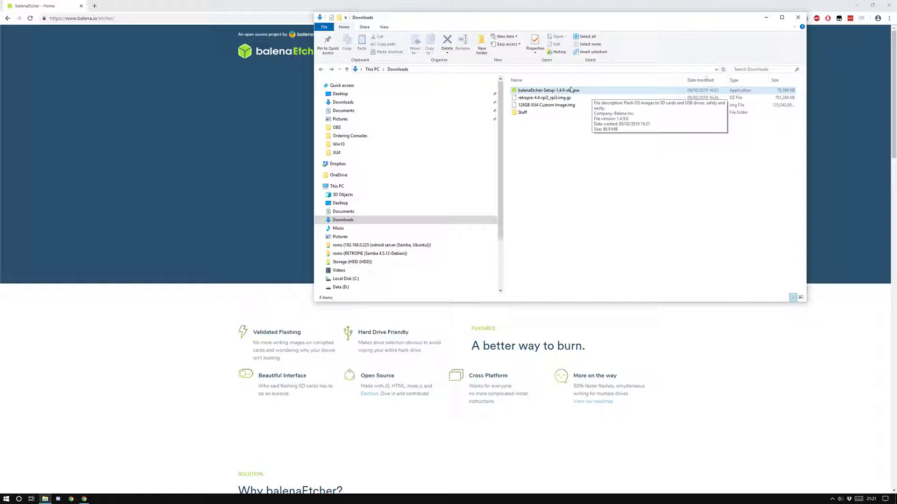
right_click(546, 93)
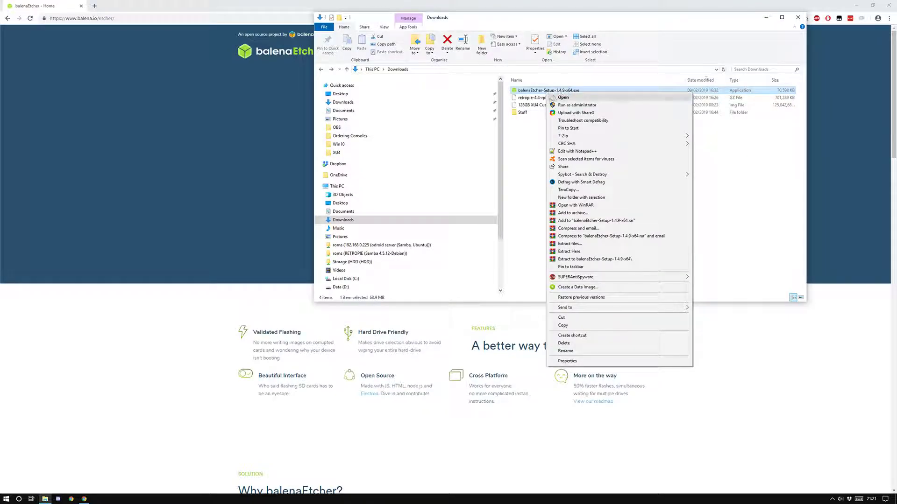
click(547, 94)
click(545, 93)
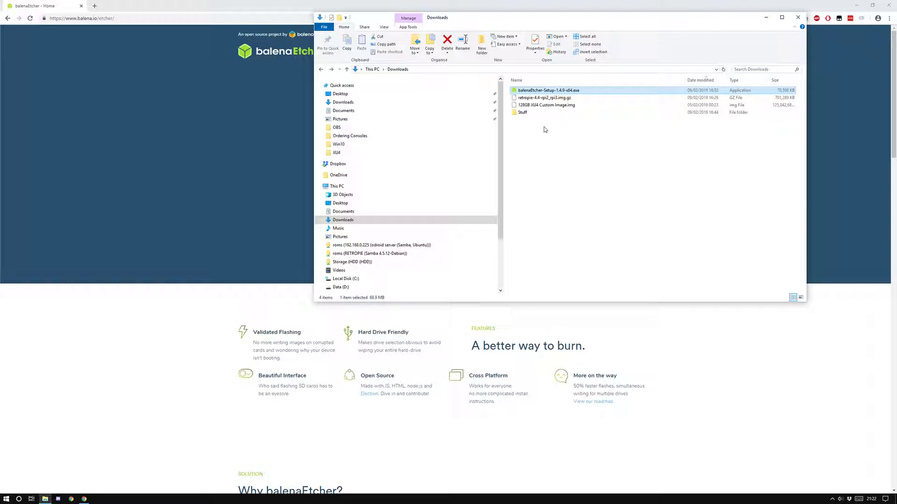
key(Down)
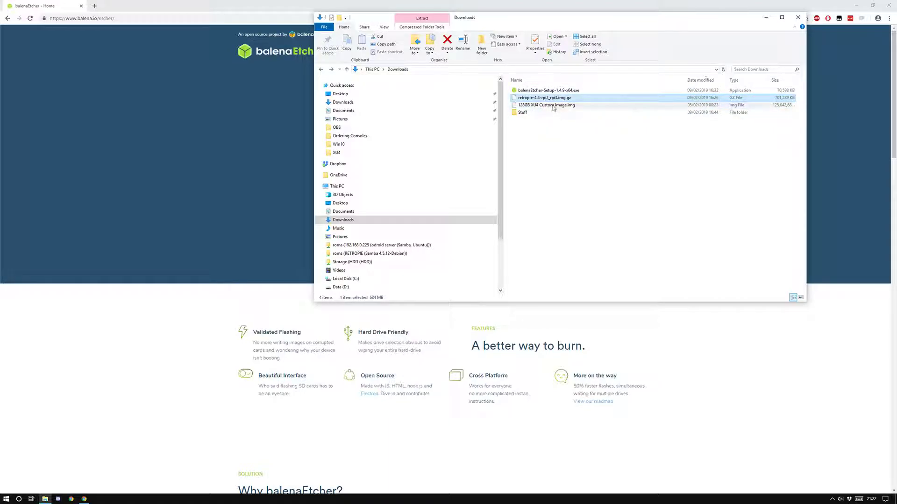
key(Down)
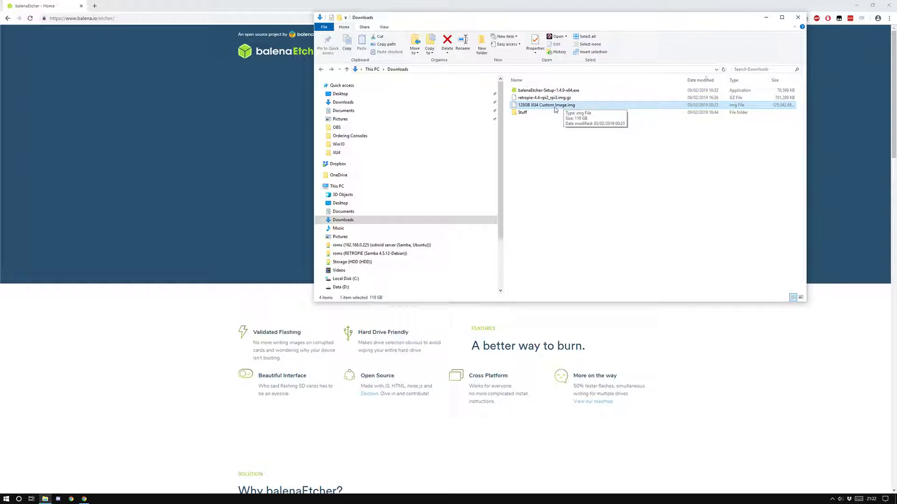
right_click(547, 90)
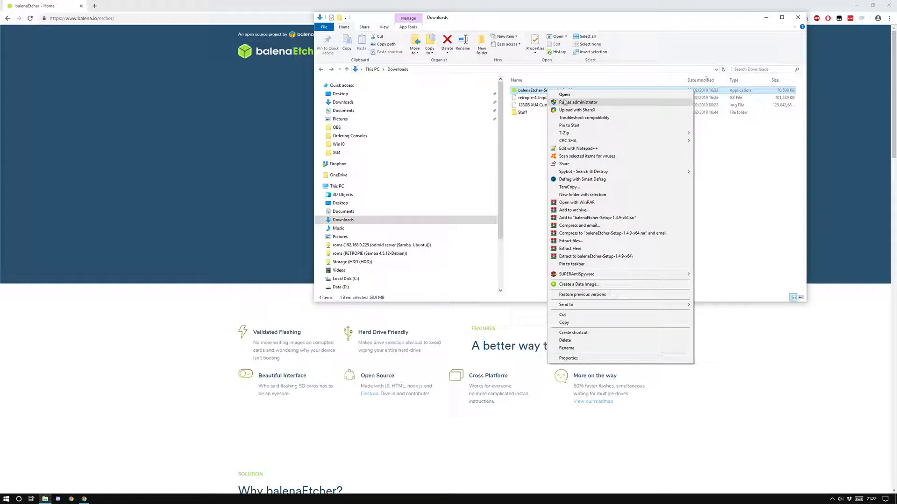
click(566, 103)
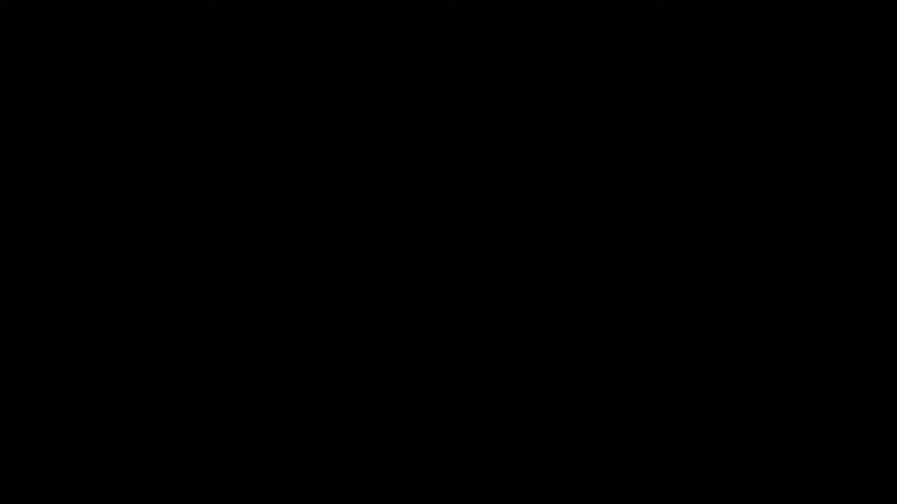
click(433, 295)
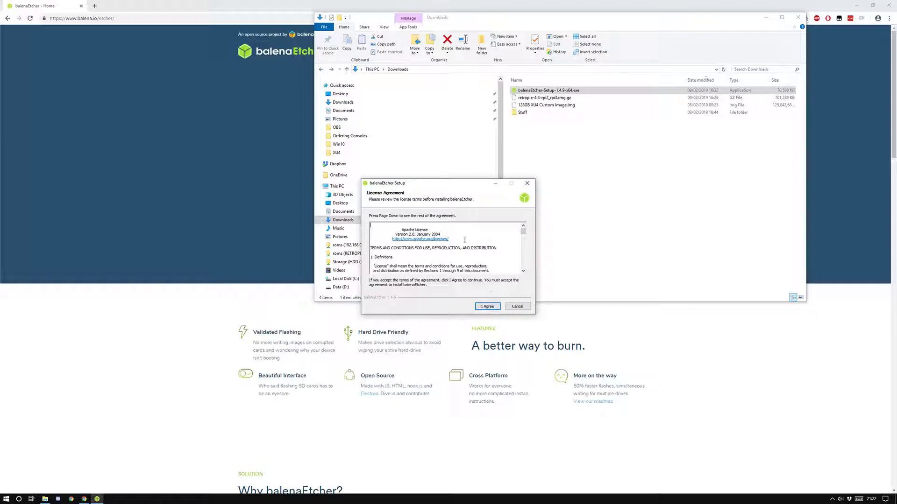
Accept the license agreement to install balenaEtcher and place the Etcher window clear of the File Explorer window.
mouse_move(523, 231)
mouse_down()
mouse_move(527, 253)
mouse_move(522, 228)
mouse_up()
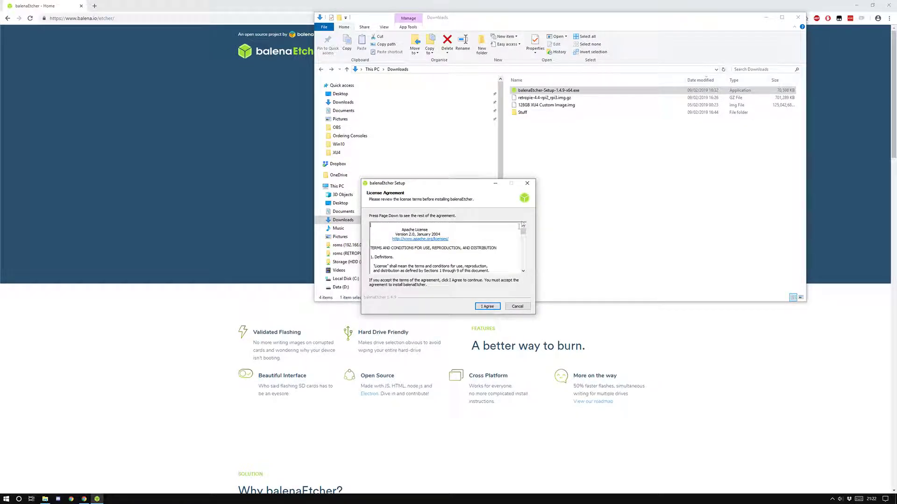
click(487, 307)
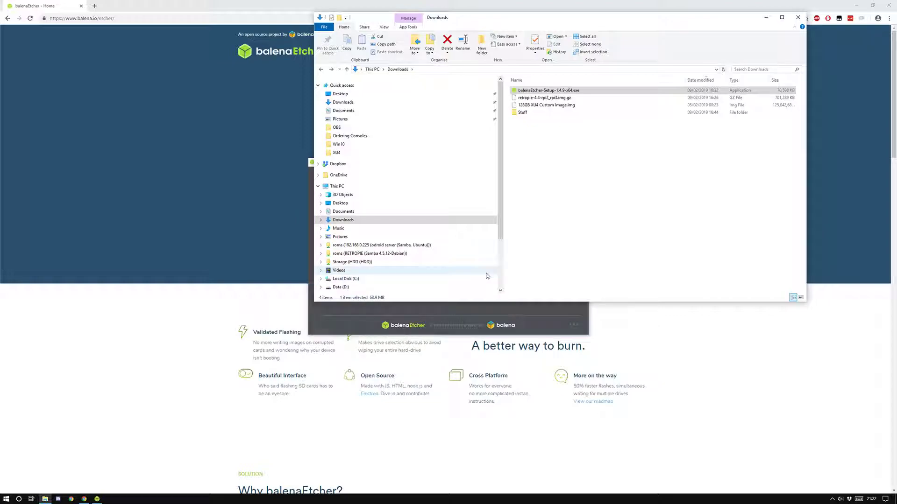
click(537, 307)
drag(483, 175, 222, 67)
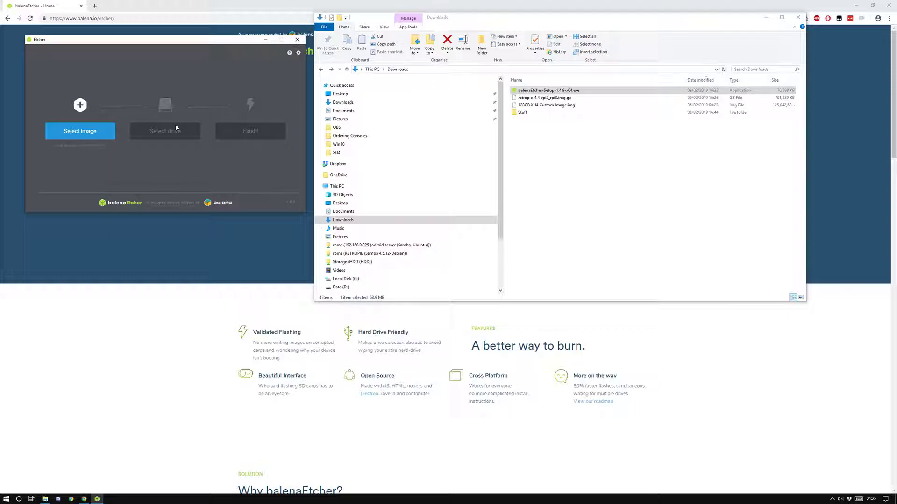
Load 128GB XU4 Custom Image.img from the Downloads folder as the image to flash in Etcher.
scroll(435, 224, down, 2)
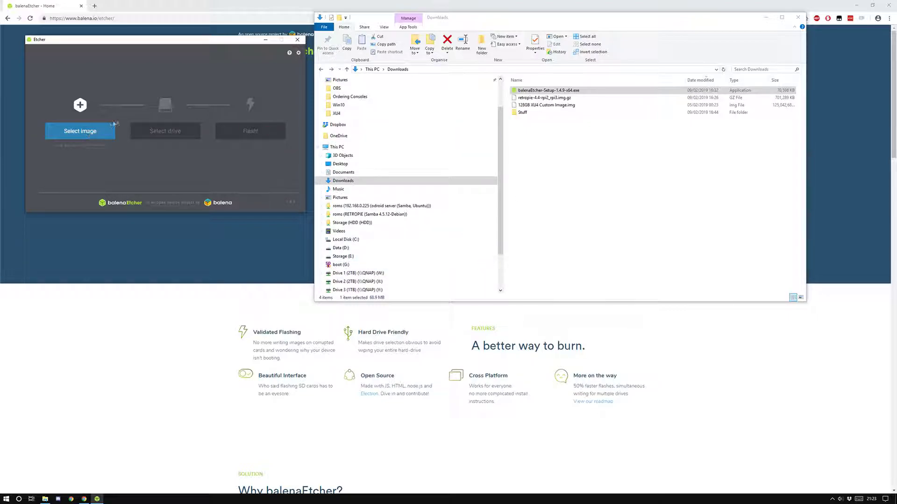
click(85, 135)
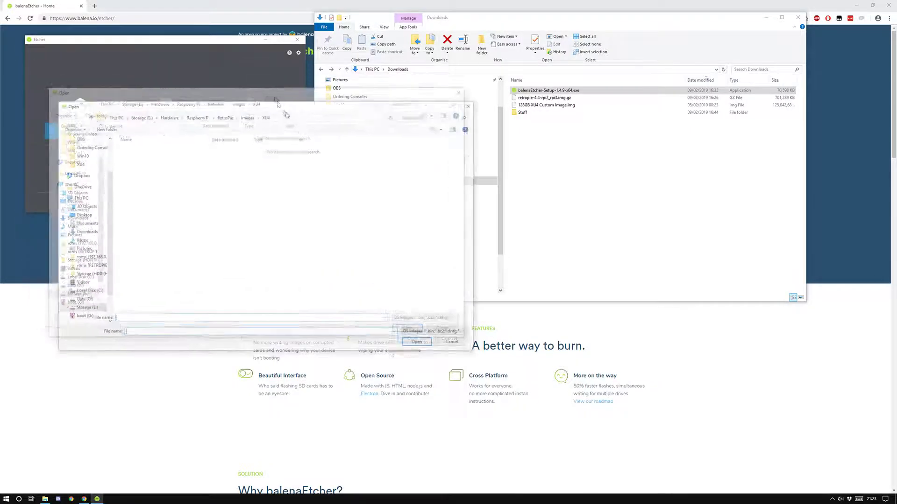
click(95, 285)
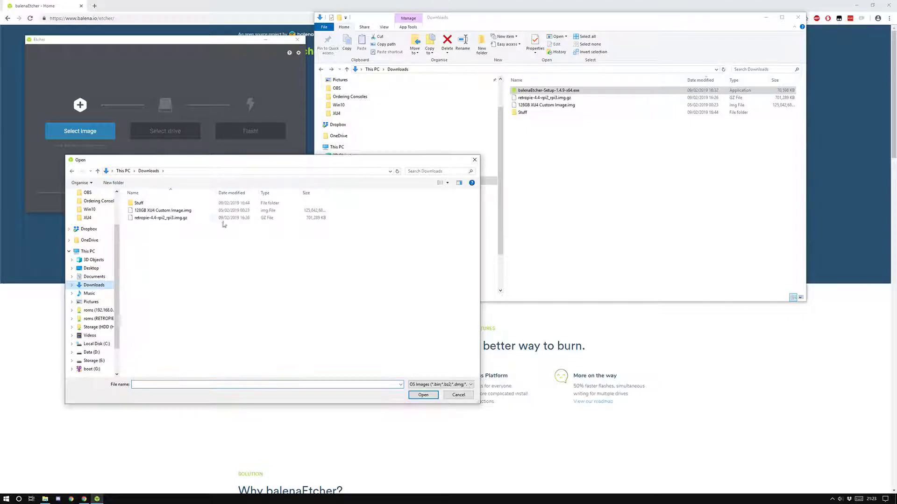
double_click(327, 193)
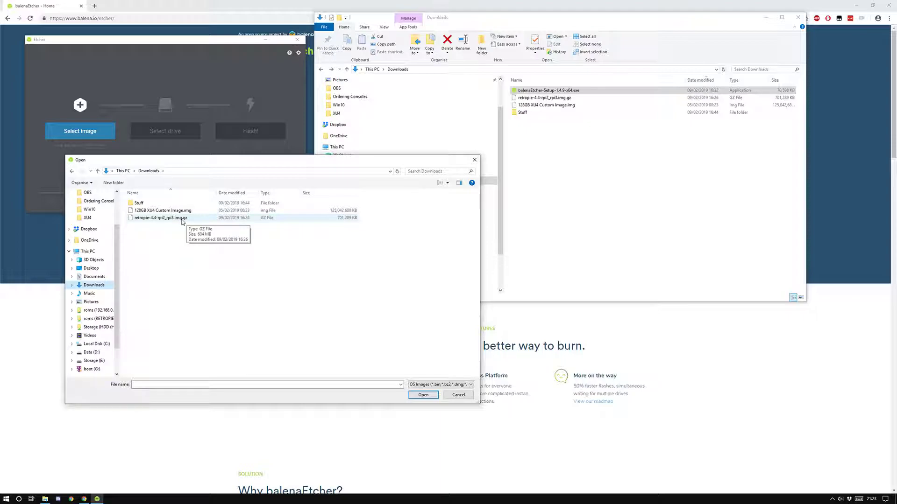
click(187, 211)
click(191, 218)
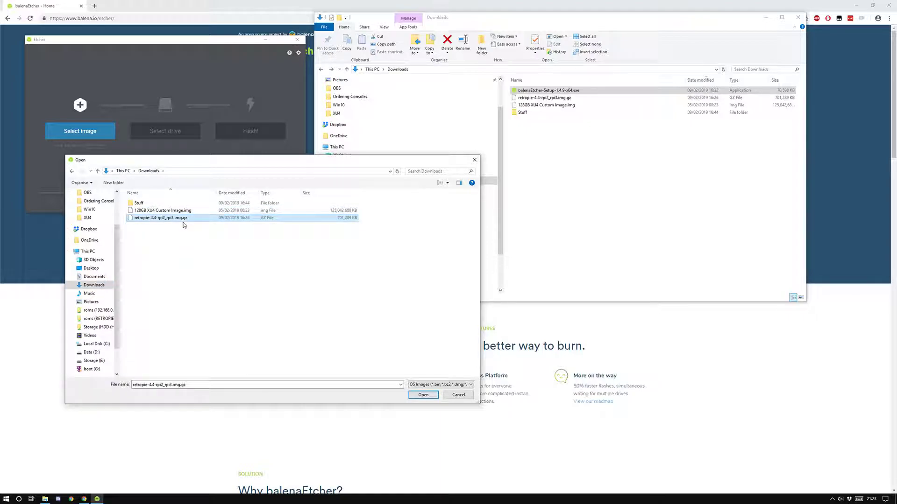
click(229, 211)
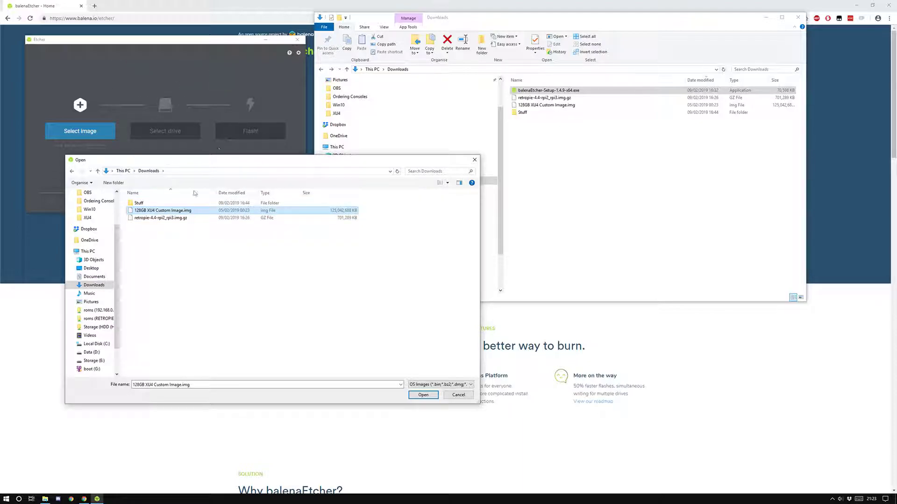
click(210, 217)
click(206, 211)
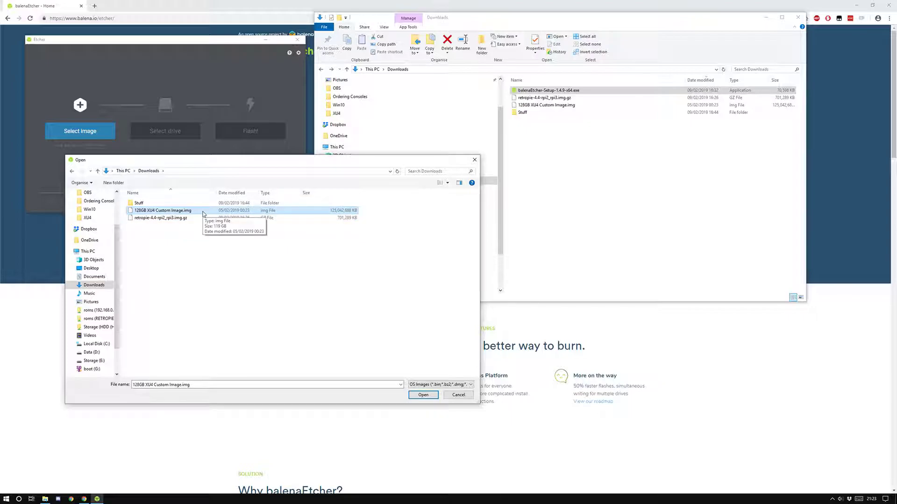
double_click(203, 212)
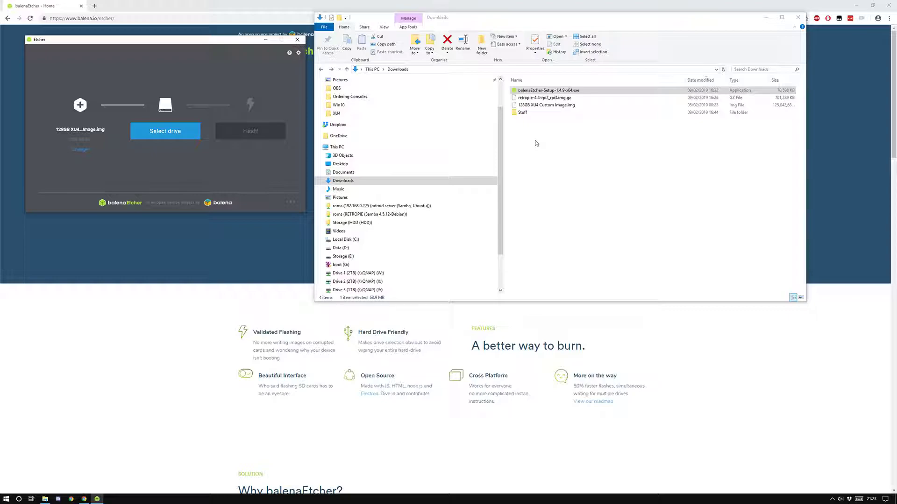
Choose the 128.04 GB SDXC Card as the target drive and start flashing, continuing past the large-drive warning.
click(181, 137)
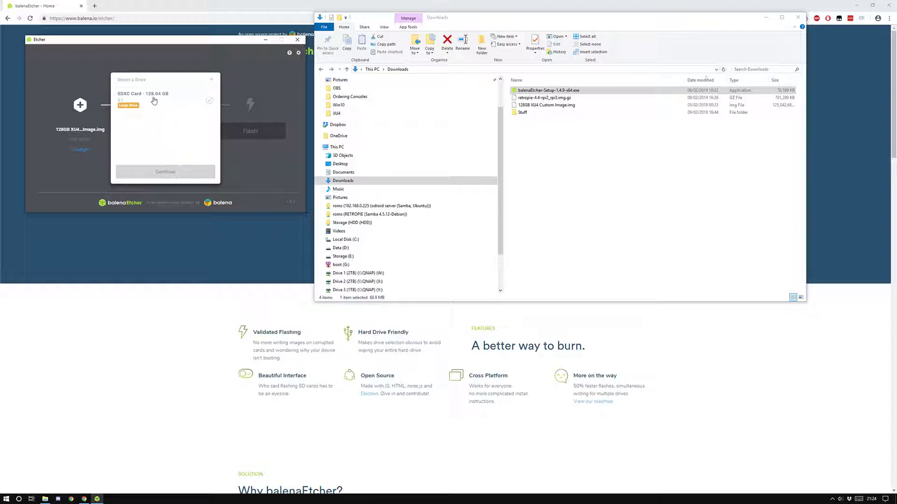
click(156, 101)
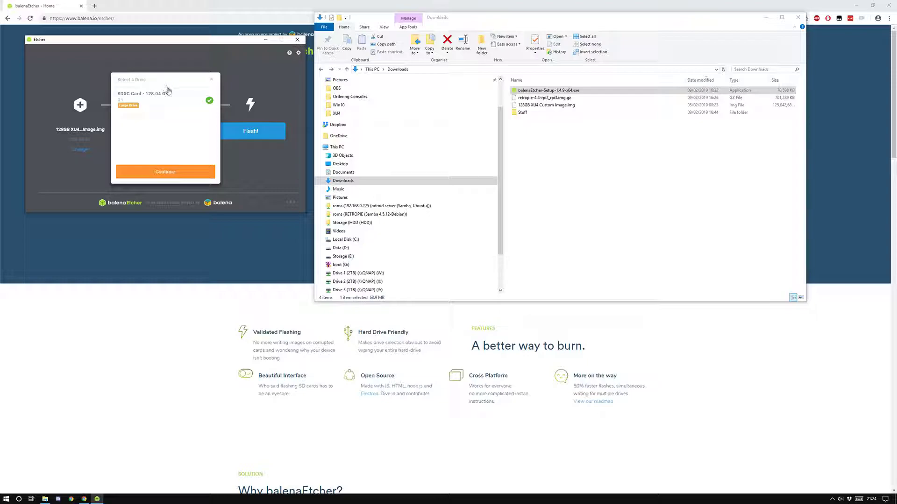
click(183, 176)
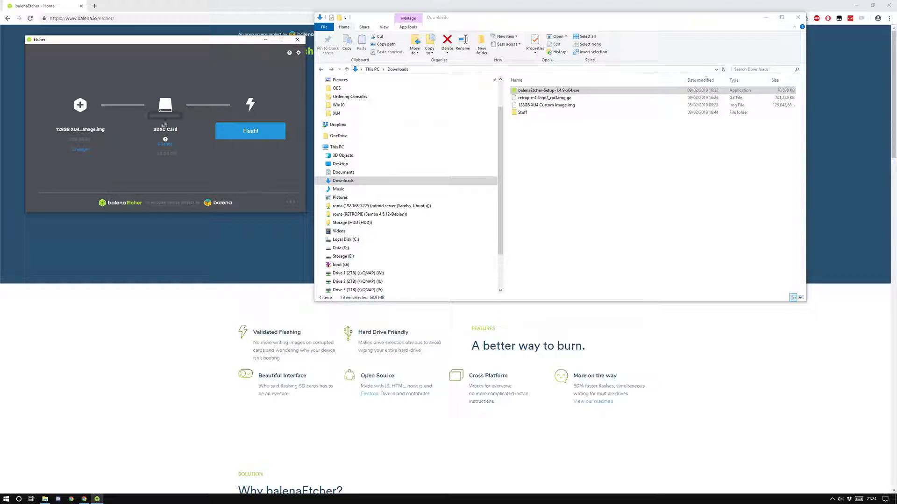
click(227, 135)
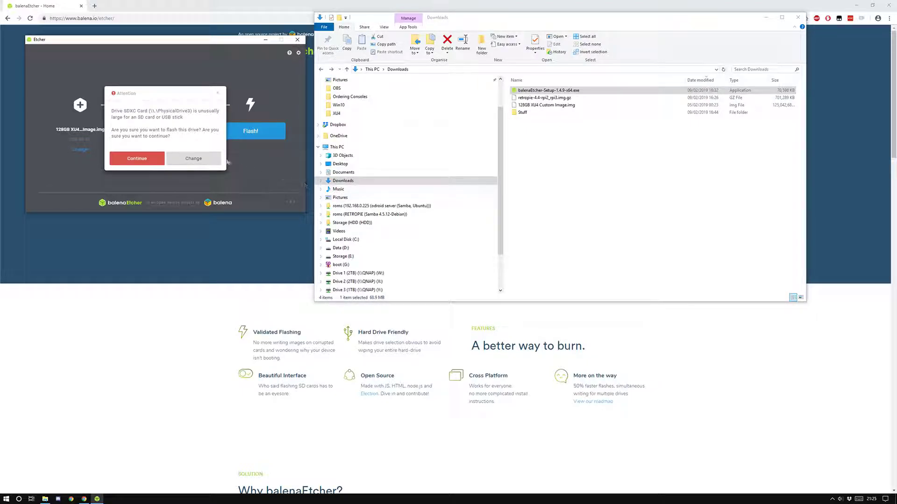
click(157, 160)
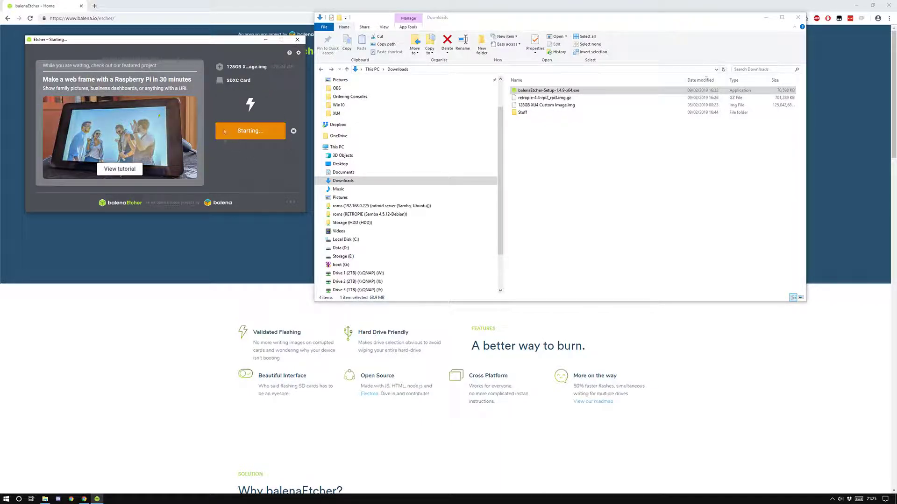
Toggle write validation on success and anonymous error reporting in Etcher's settings, and return to the flashing screen.
click(298, 53)
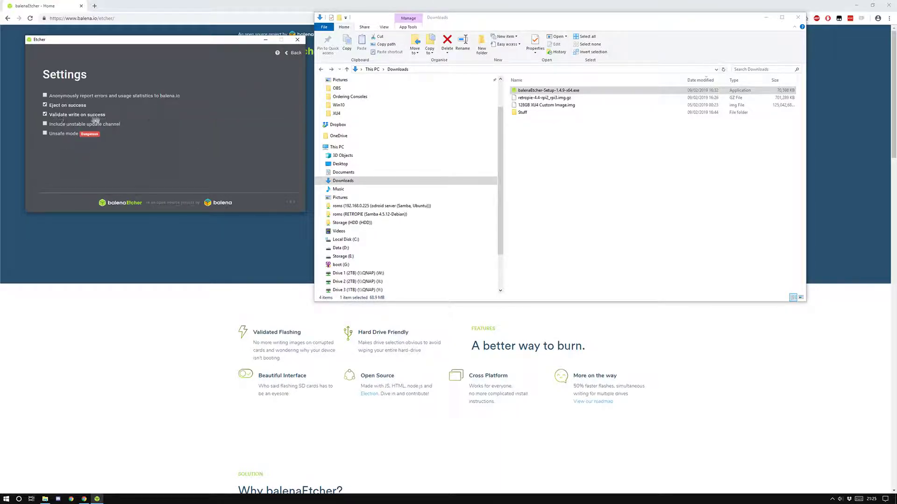
click(45, 117)
click(46, 96)
click(295, 54)
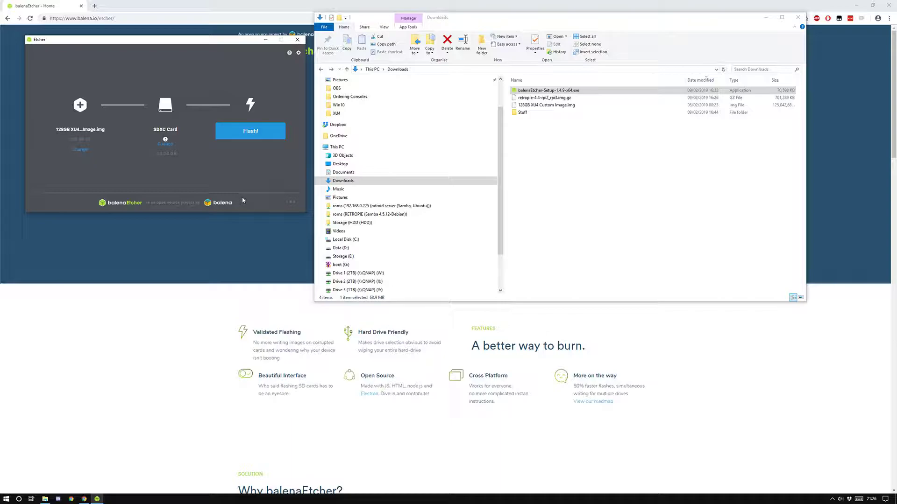
Safely eject the SD card through the hidden notification-area icons.
click(831, 499)
click(824, 461)
click(846, 480)
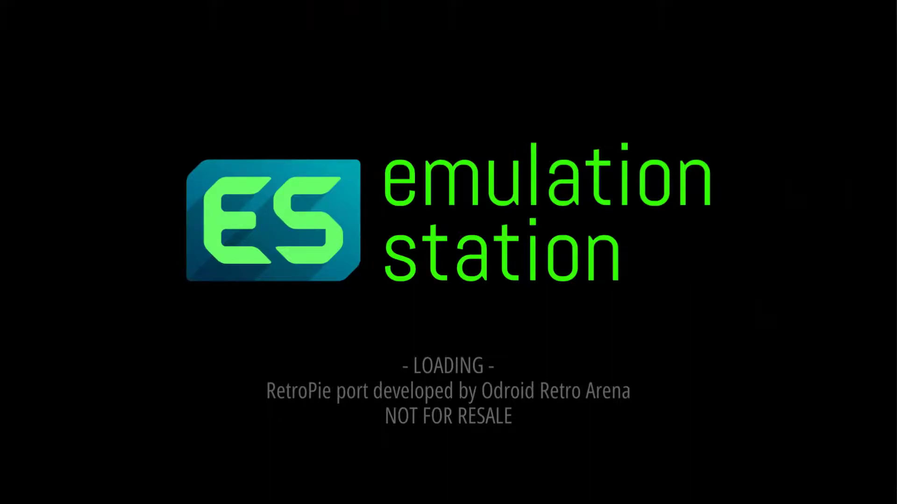
In EmulationStation, start the Configure Input procedure for the gamepads and confirm it with Yes.
key(Return)
key(Down)
key(Down)
key(Down)
key(Down)
key(Down)
key(a)
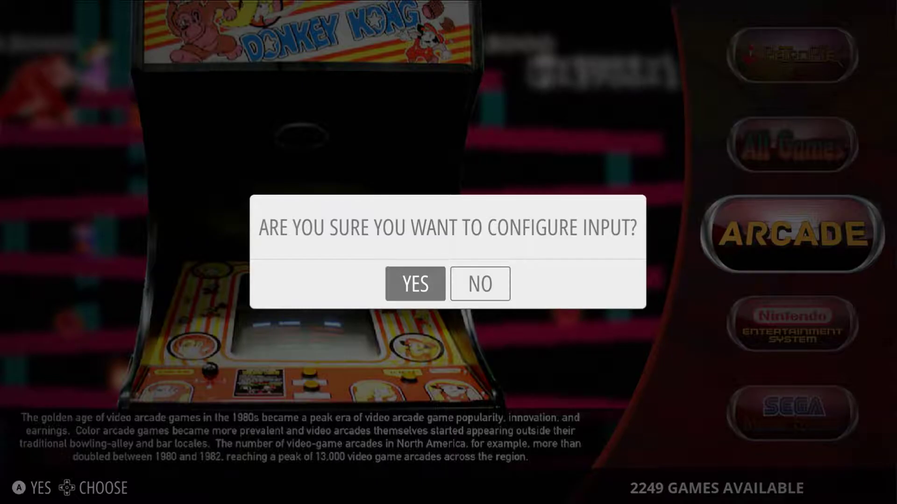
key(Return)
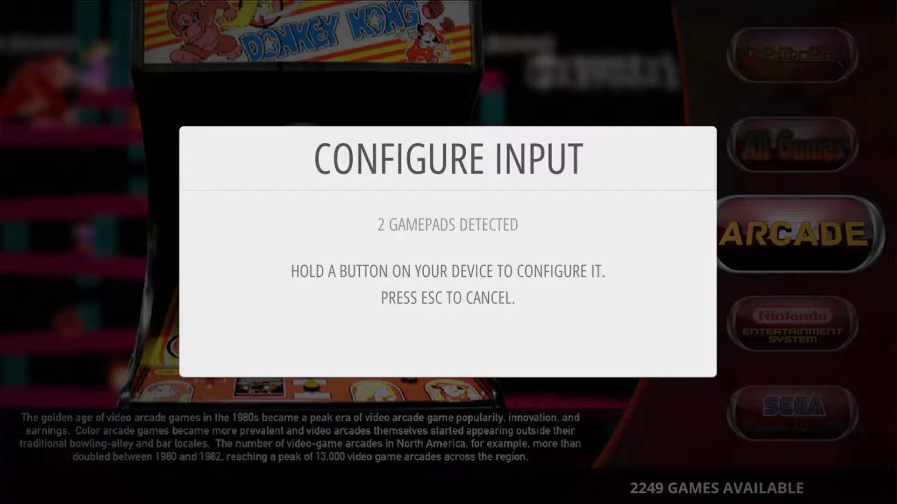